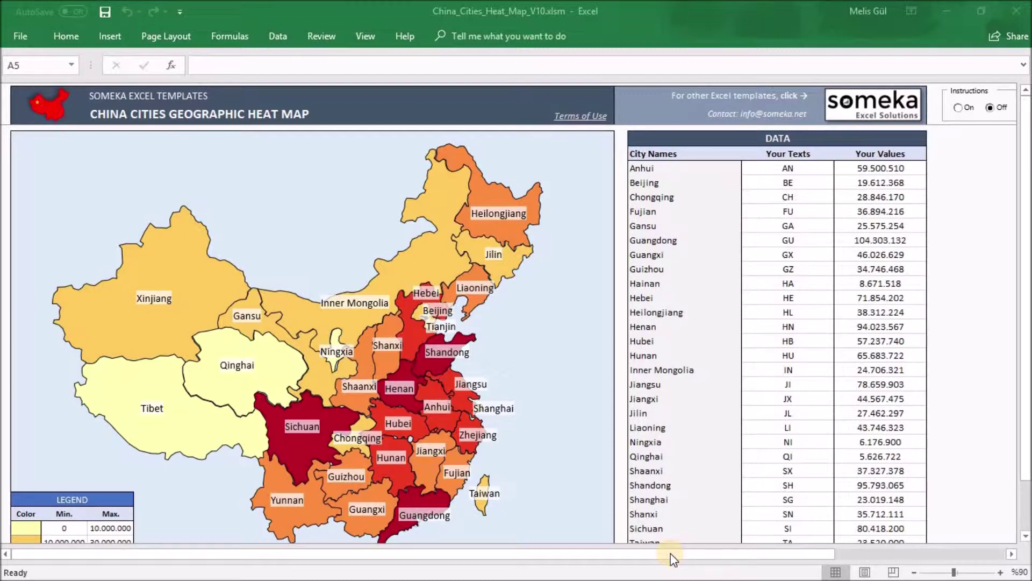
Glance at the template notes, then scroll down to the SETTINGS section below Your Values
click(960, 112)
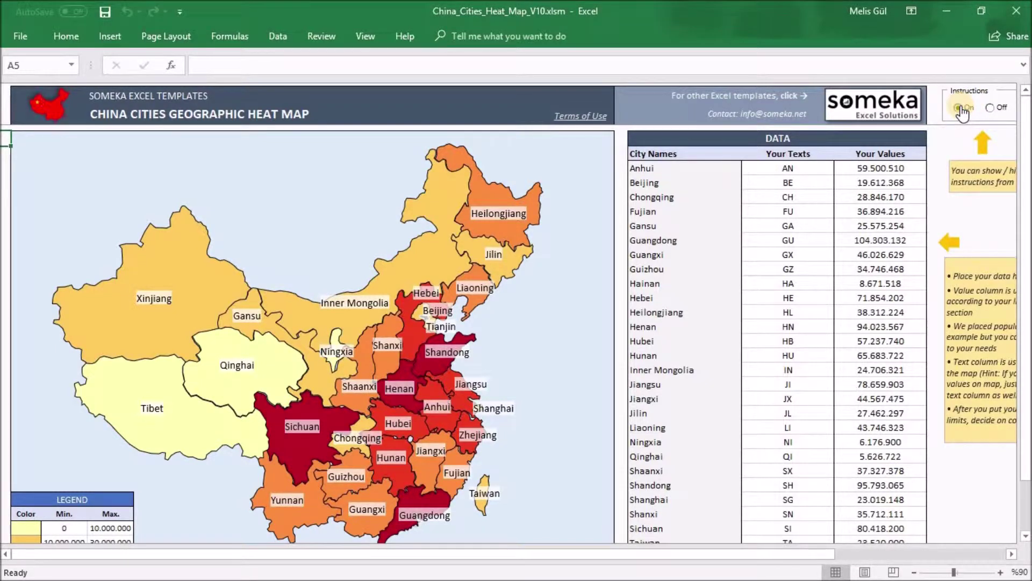
click(990, 109)
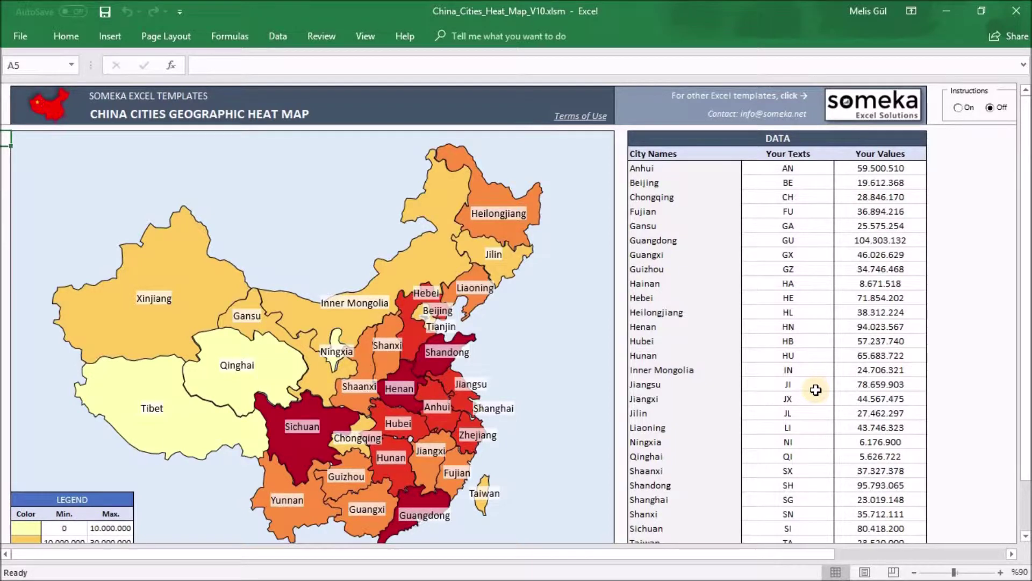
double_click(909, 153)
drag(1026, 139, 1028, 177)
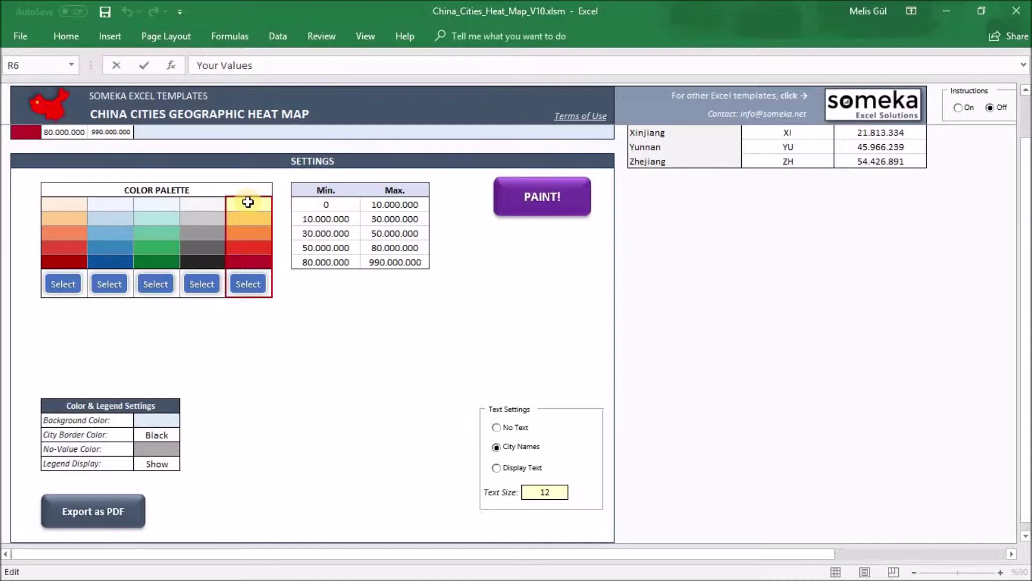
click(161, 204)
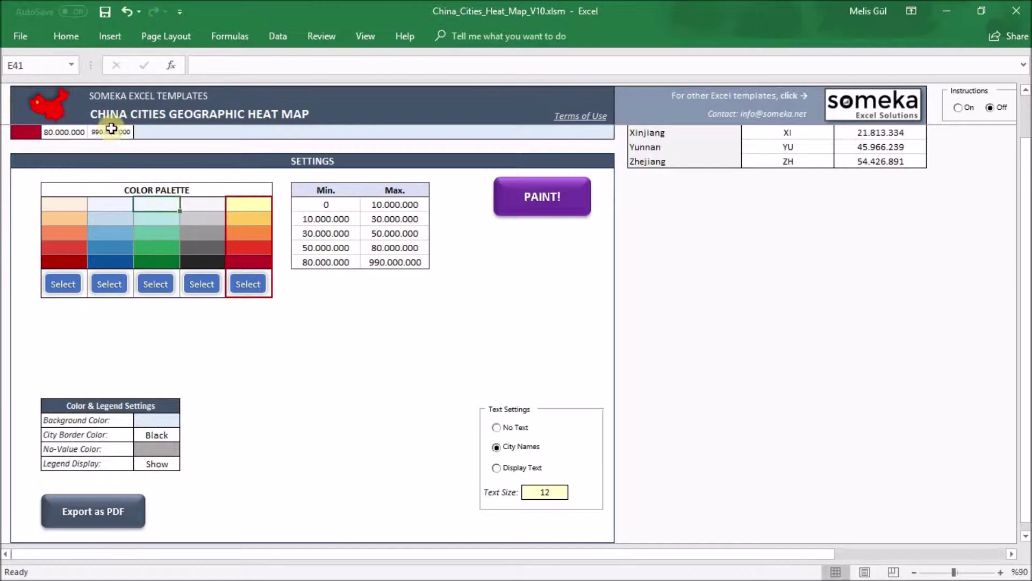
click(65, 34)
click(230, 89)
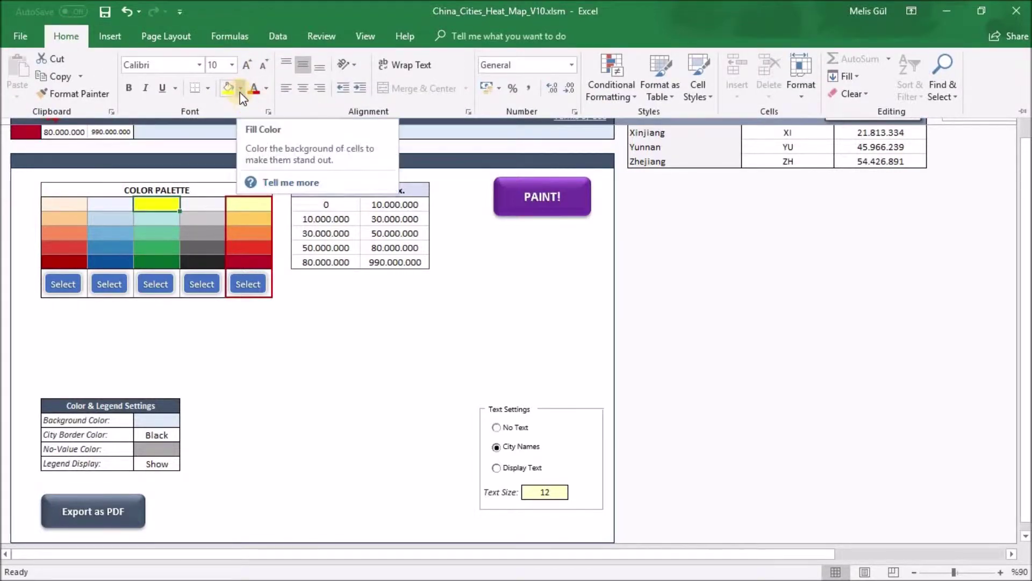
key(ctrl+z)
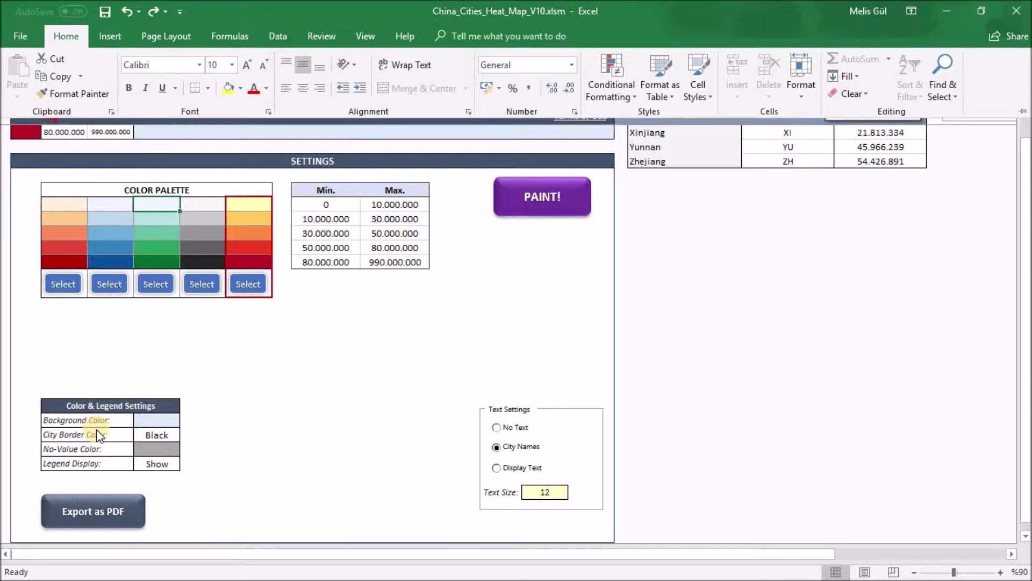
click(163, 437)
click(162, 437)
click(186, 435)
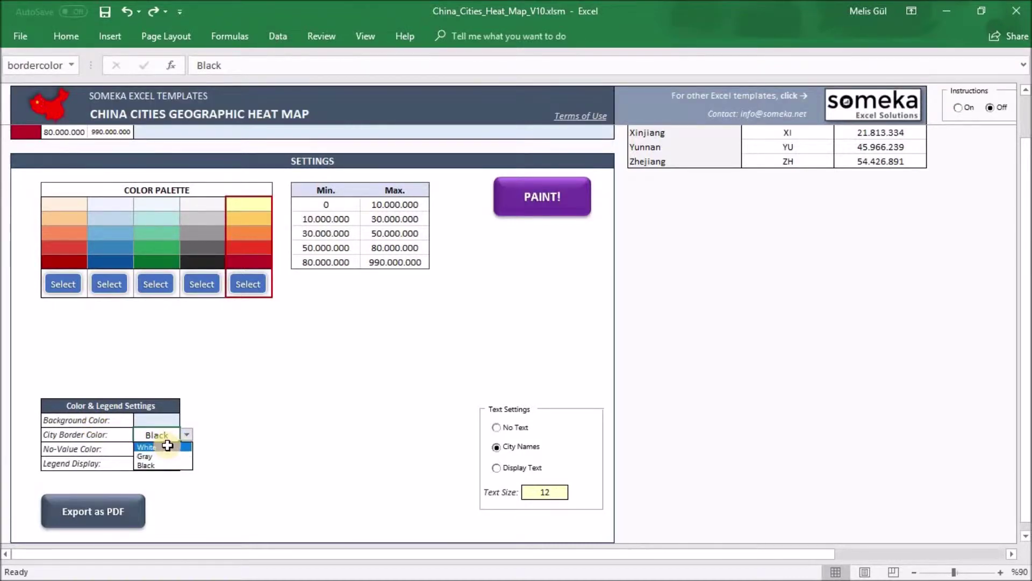
click(96, 448)
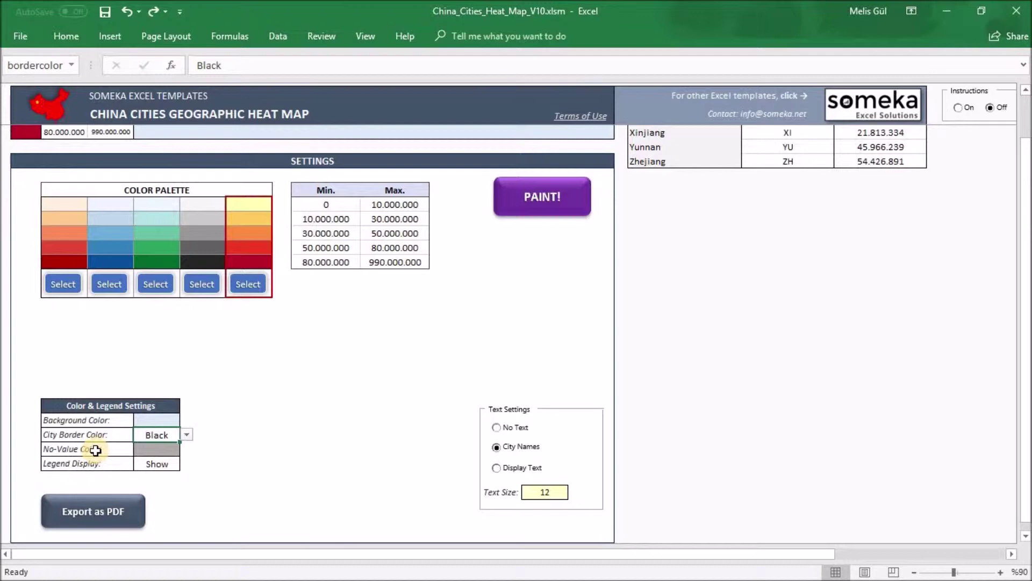
click(157, 450)
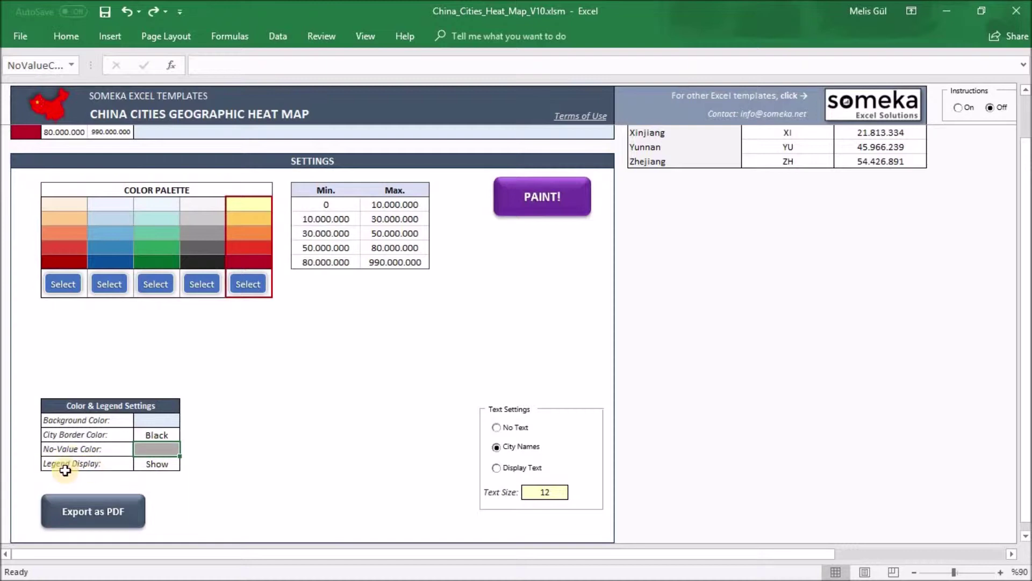
click(151, 464)
click(185, 464)
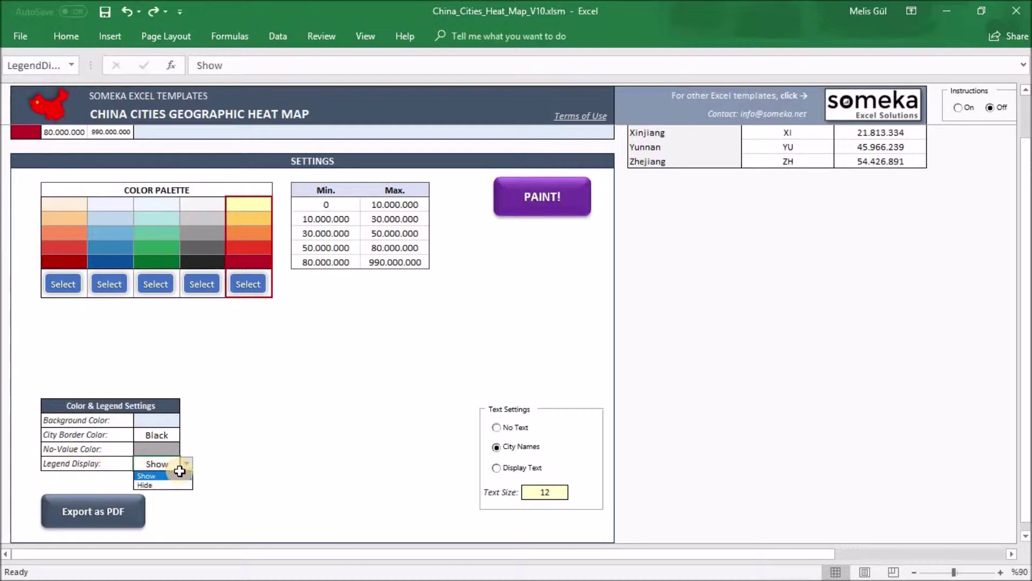
click(174, 476)
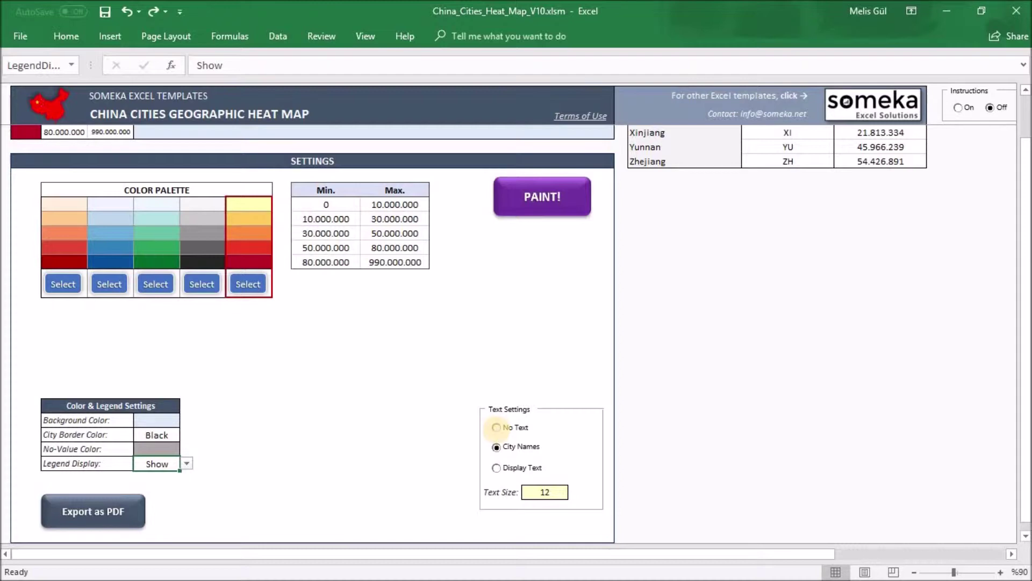
Switch the Text Settings labels to Display Text and repaint the map with two-letter codes
click(496, 447)
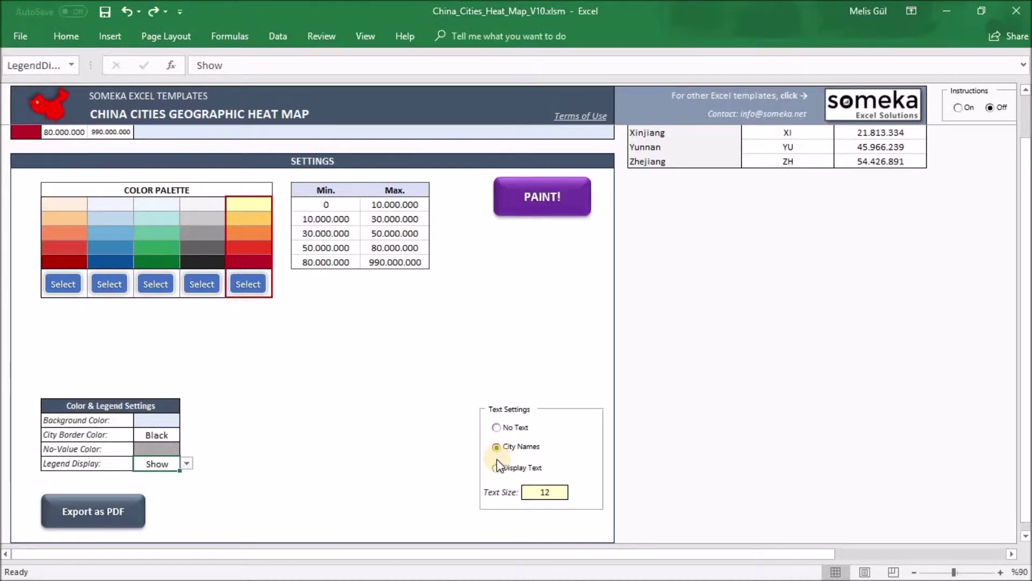
click(505, 467)
drag(1016, 299, 799, 228)
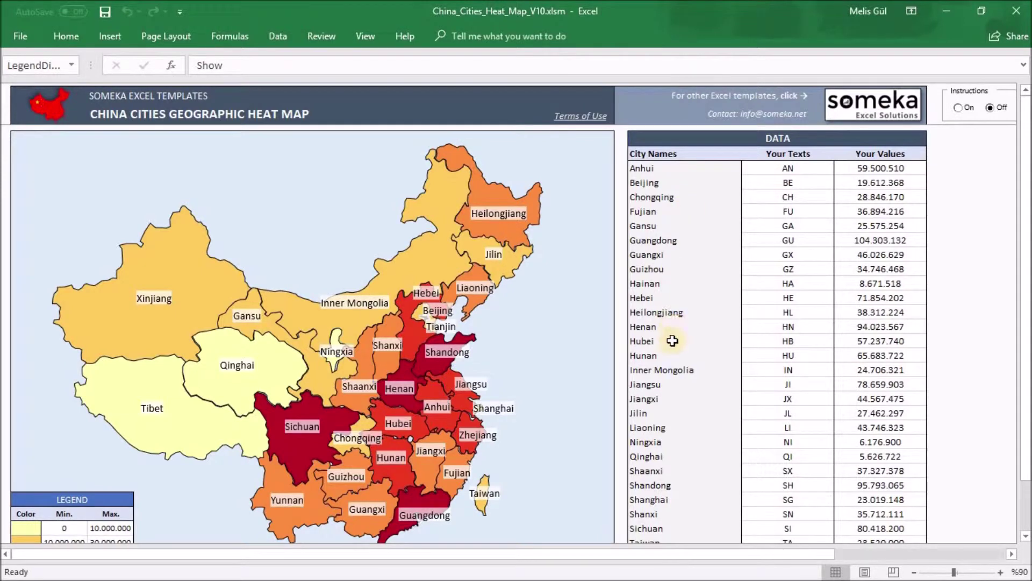
drag(1026, 224, 794, 264)
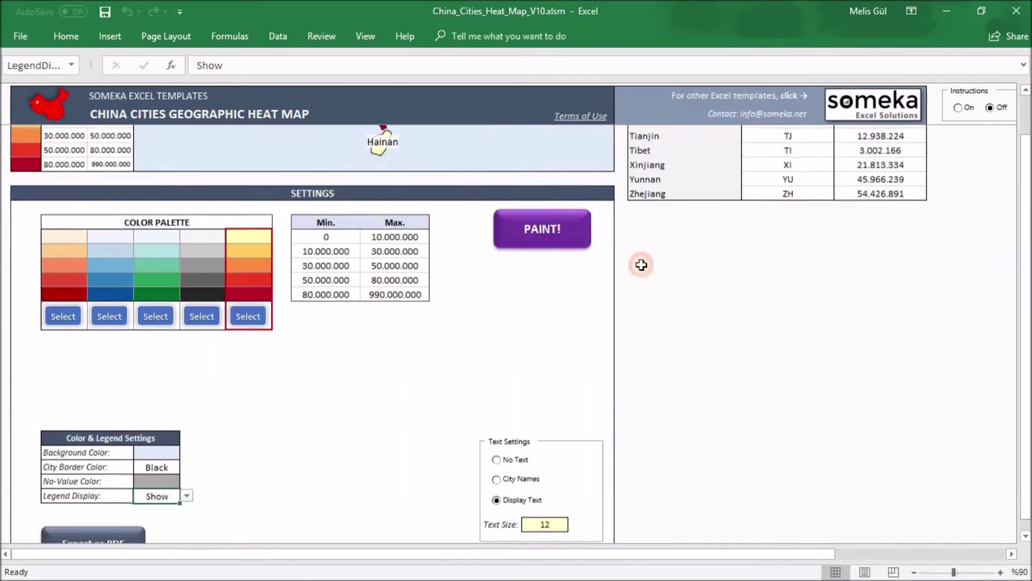
click(559, 233)
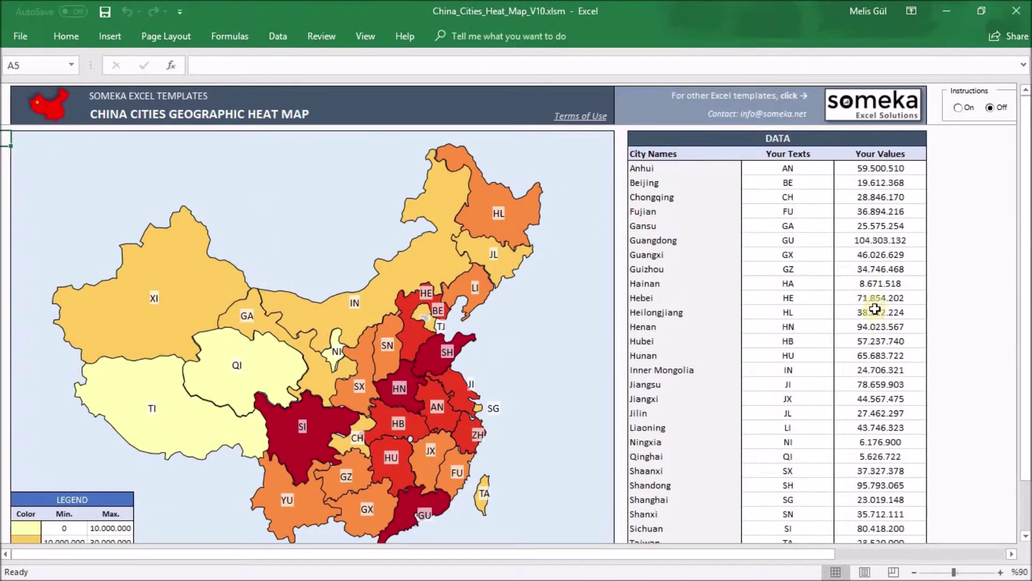
Switch to the China GDP rates of 2016 workbook listing per-capita GDP by province
scroll(640, 390, down, 12)
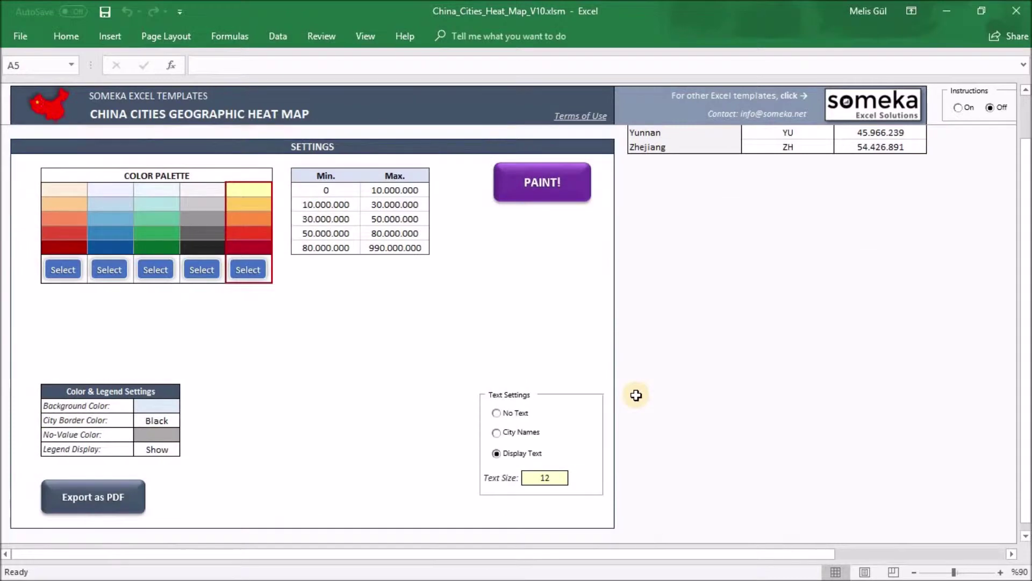
scroll(631, 398, down, 1)
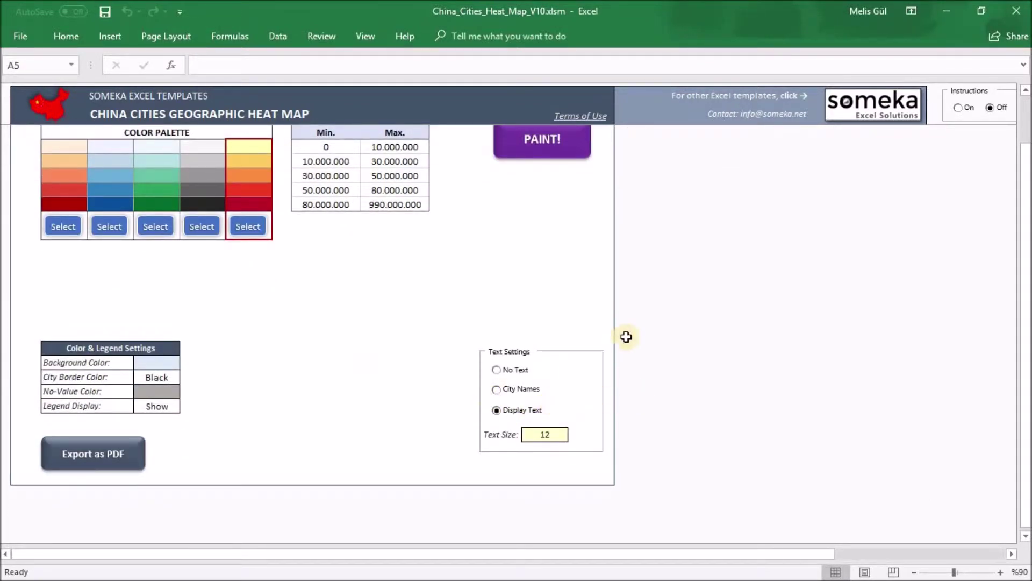
scroll(636, 323, up, 8)
scroll(645, 315, down, 1)
scroll(659, 309, up, 1)
key(alt+Tab)
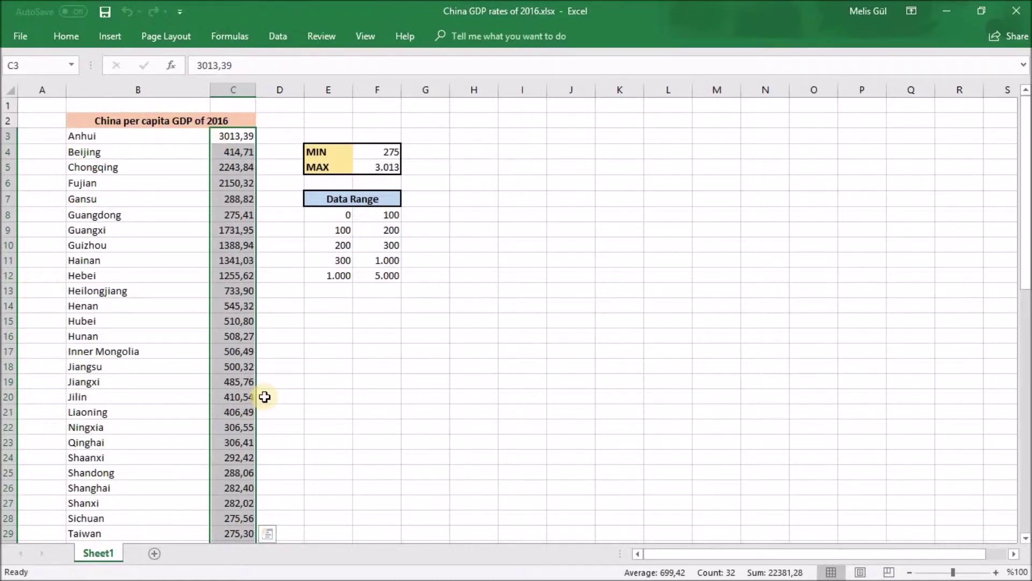
Copy the per-capita GDP figures and paste them as values into the Your Values column
key(ctrl+c)
key(ctrl+Tab)
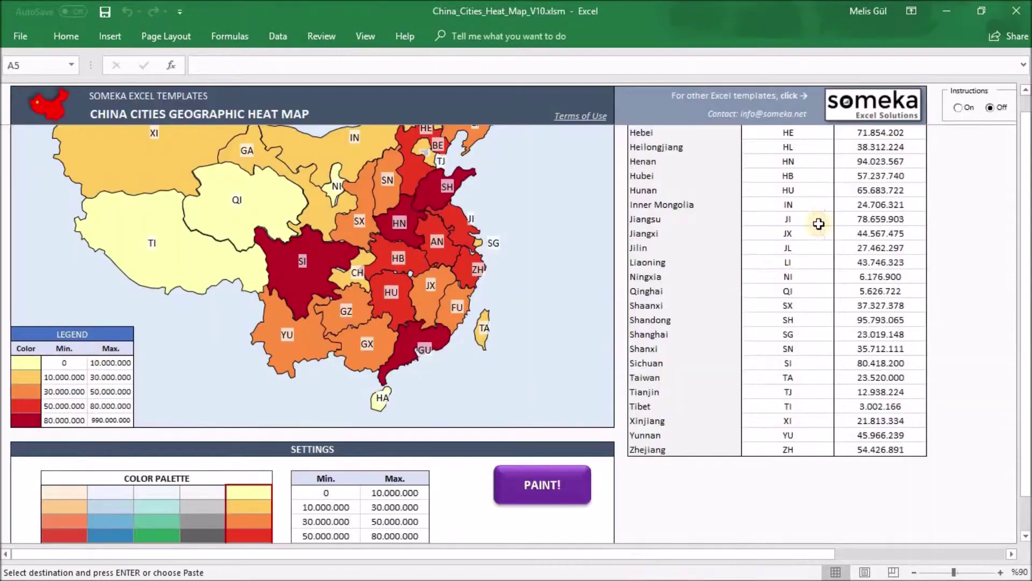
drag(1026, 253, 1026, 135)
click(903, 170)
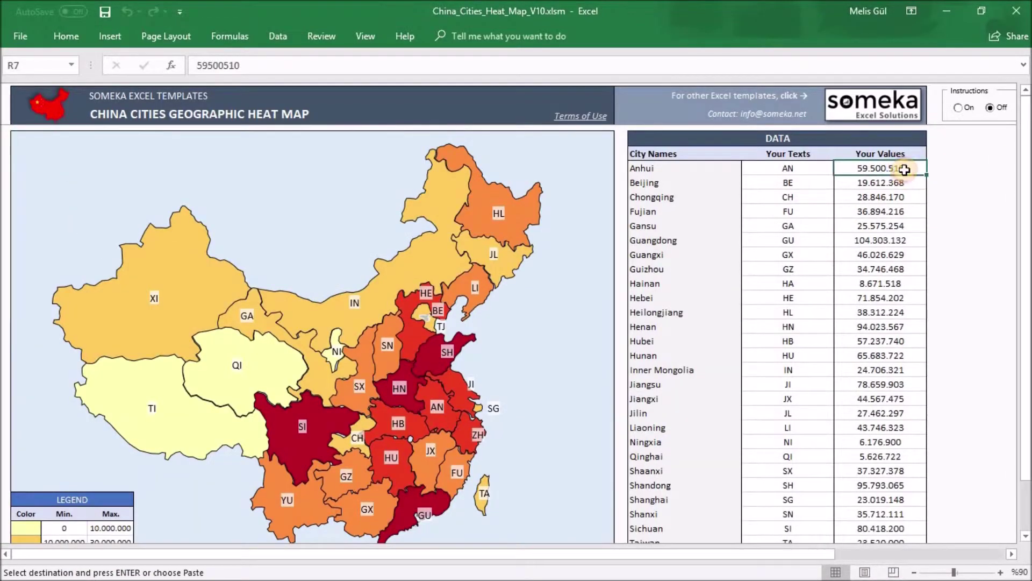
key(ctrl+v)
scroll(905, 170, down, 2)
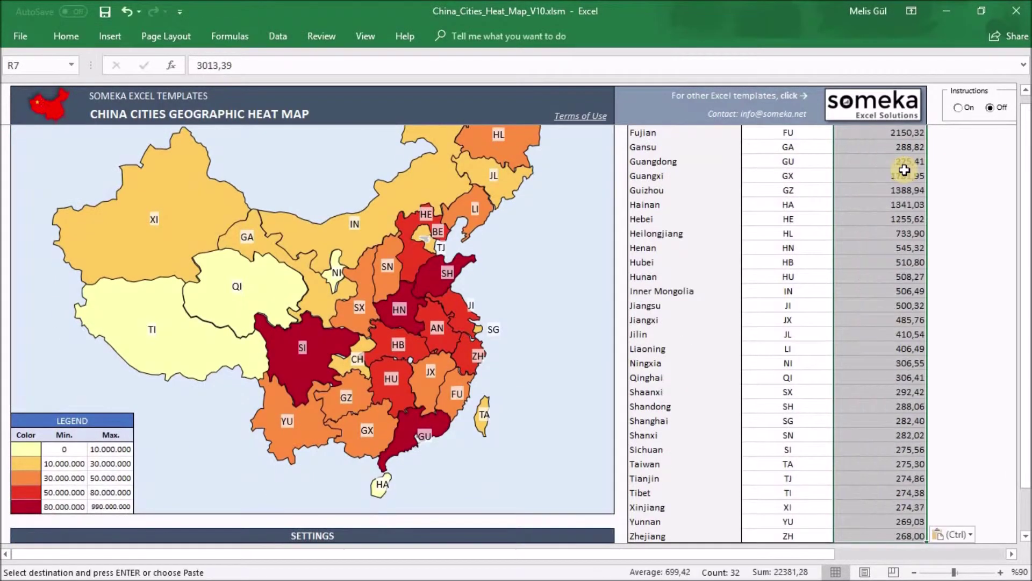
click(955, 534)
click(946, 474)
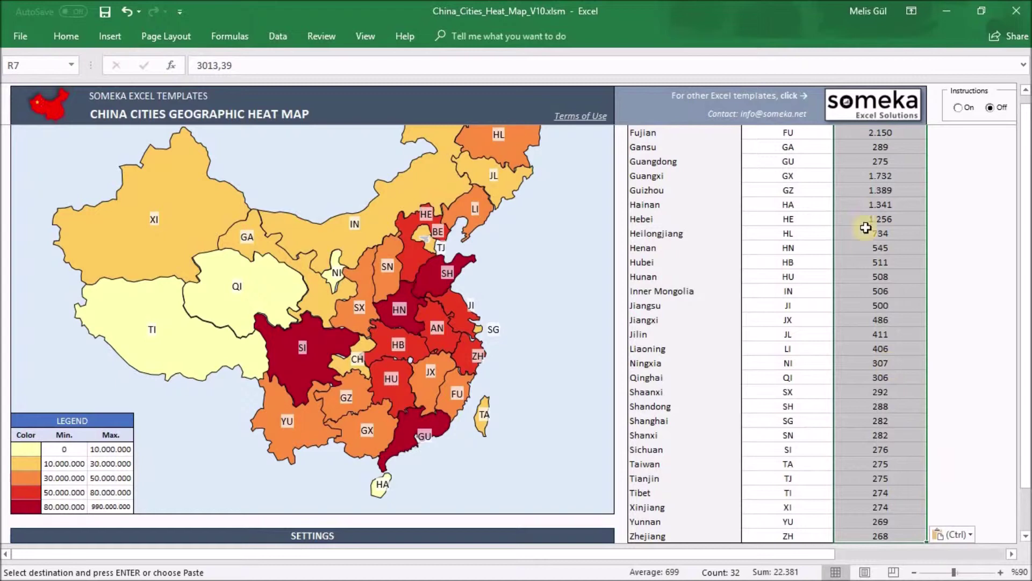
scroll(1026, 204, up, 2)
Rename the Your Values header to GDP
click(899, 144)
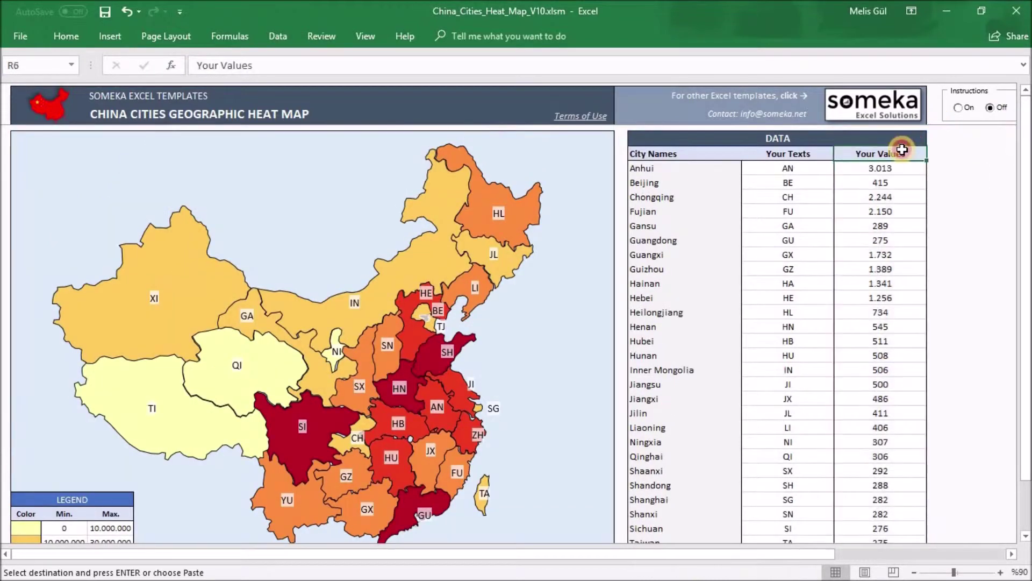
double_click(899, 146)
drag(909, 153, 842, 159)
text(GDP)
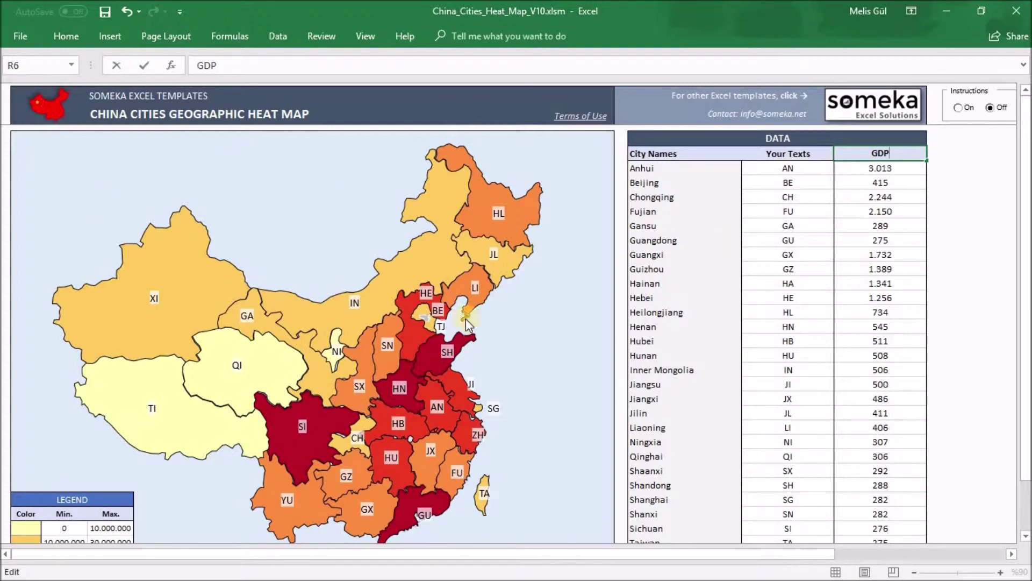
scroll(440, 351, down, 4)
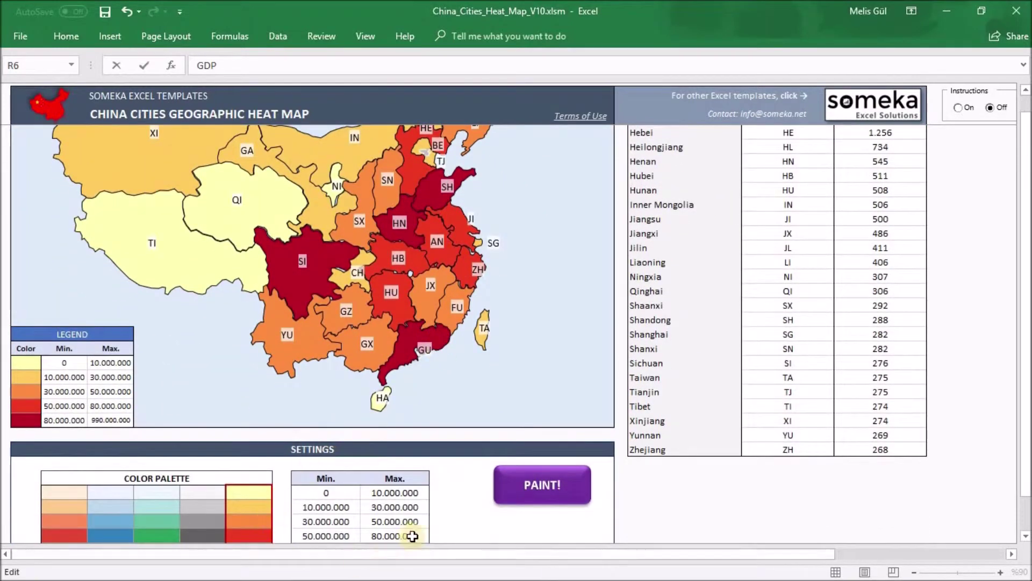
Paste the ranges 0–100, 100–200, 200–300, 300–1.000 and 1.000–5.000 as values into the Min/Max table
key(alt+Tab)
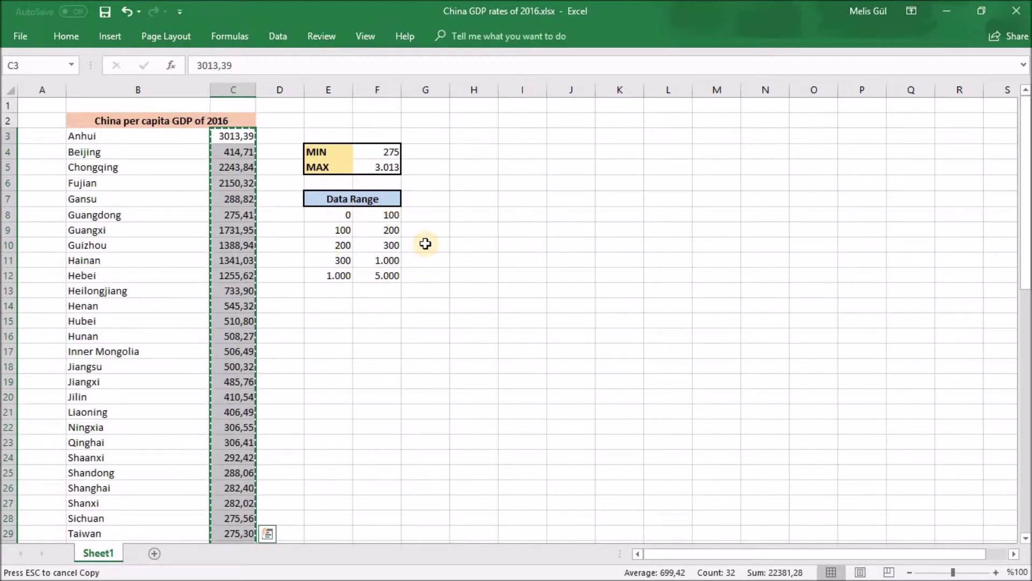
drag(345, 214, 374, 277)
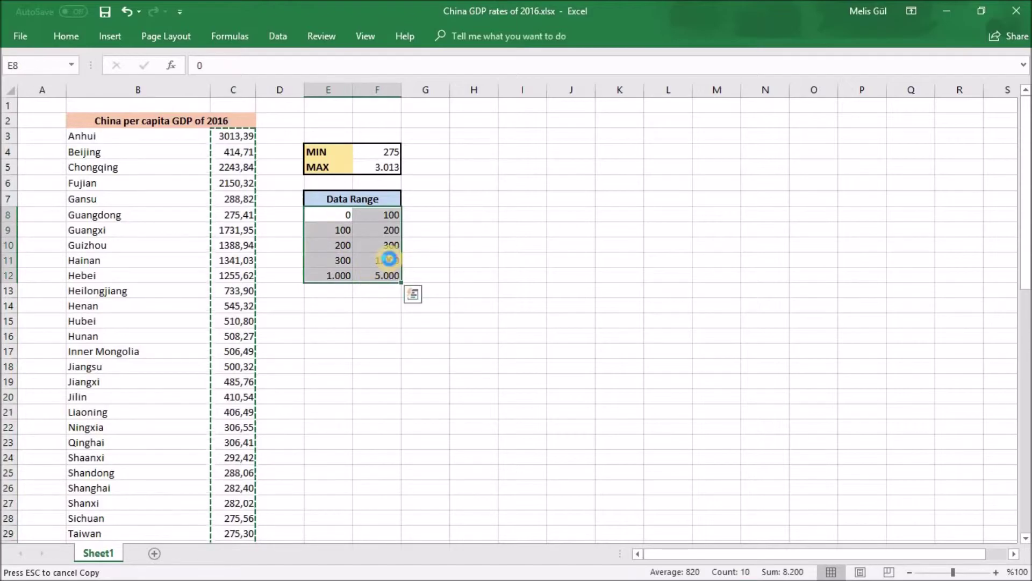
key(ctrl+c)
key(alt+Tab)
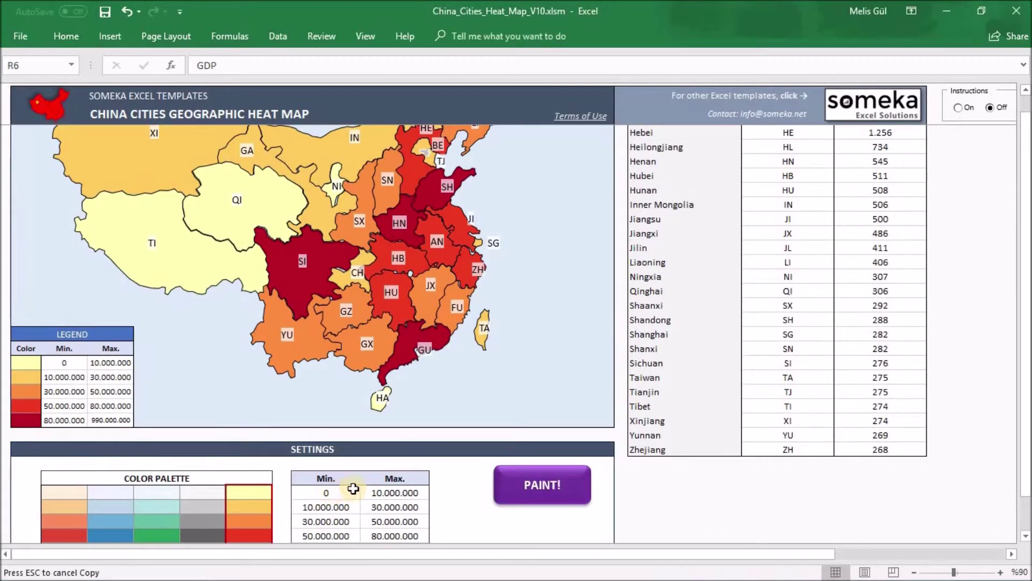
scroll(330, 501, down, 3)
drag(346, 369, 394, 421)
drag(334, 358, 392, 422)
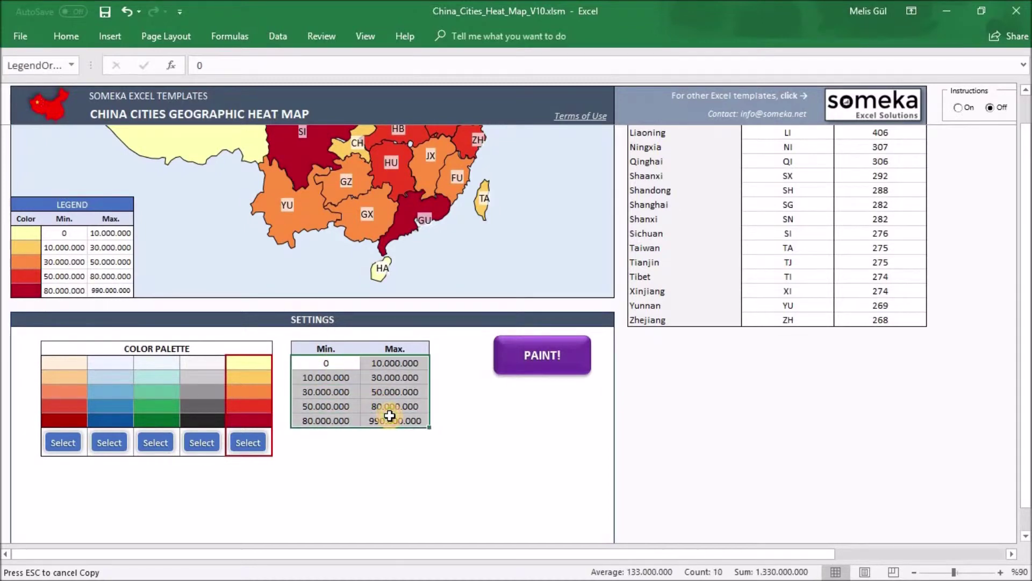
key(ctrl+v)
click(454, 438)
click(447, 380)
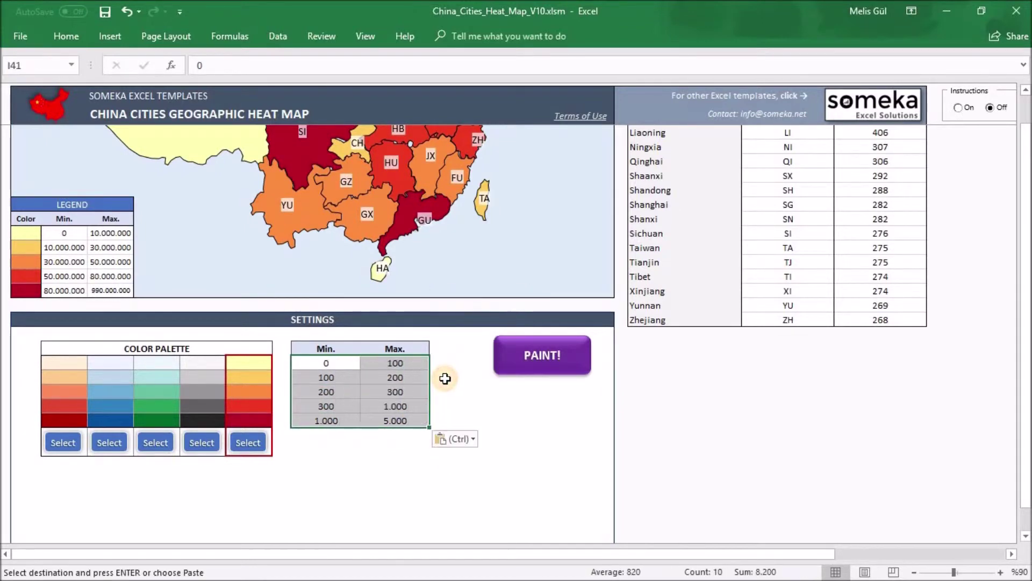
scroll(417, 457, up, 1)
scroll(409, 459, down, 4)
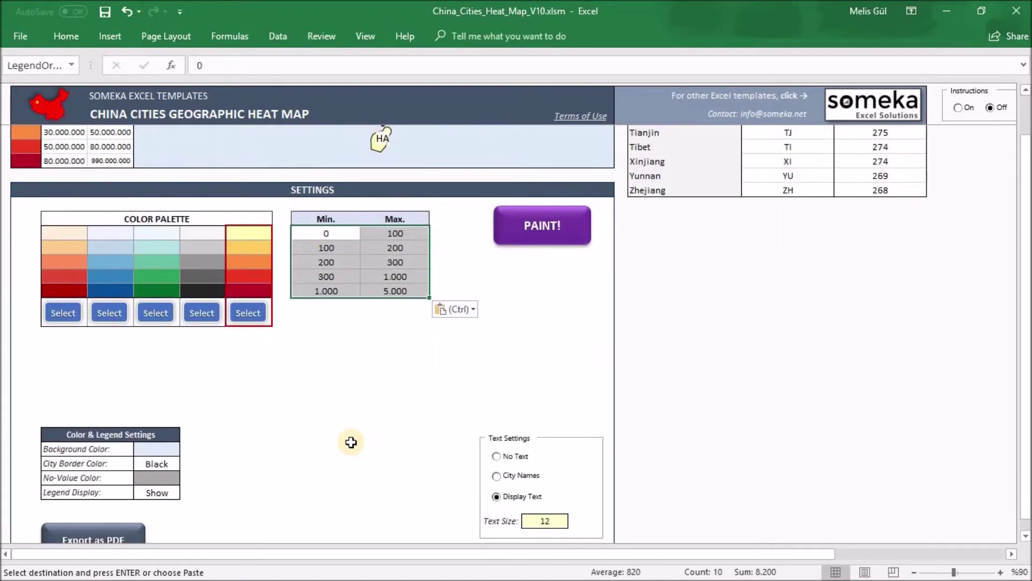
Select the first peach-to-dark-red palette, repaint the map, and zoom out to 80%
click(61, 312)
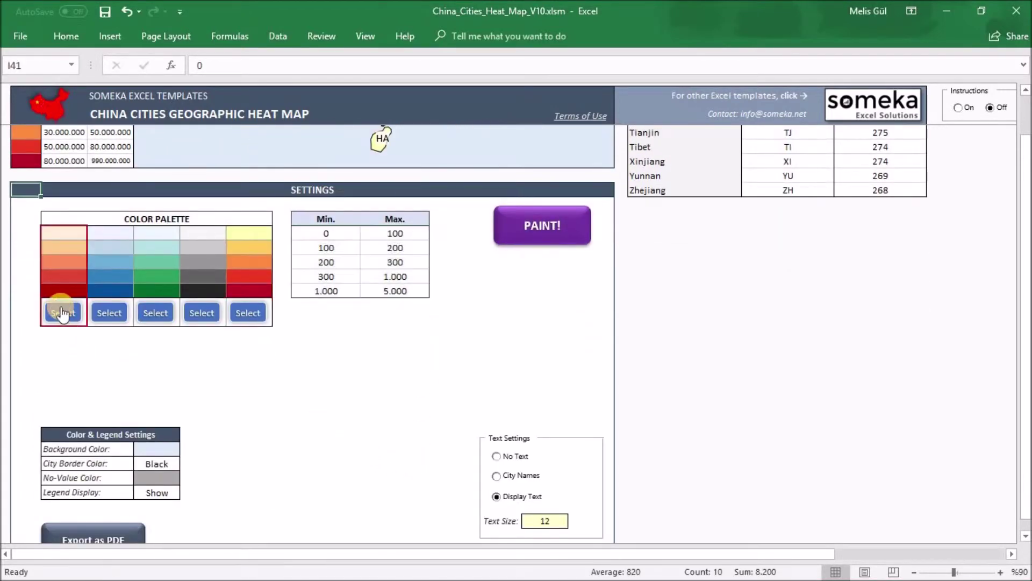
click(164, 466)
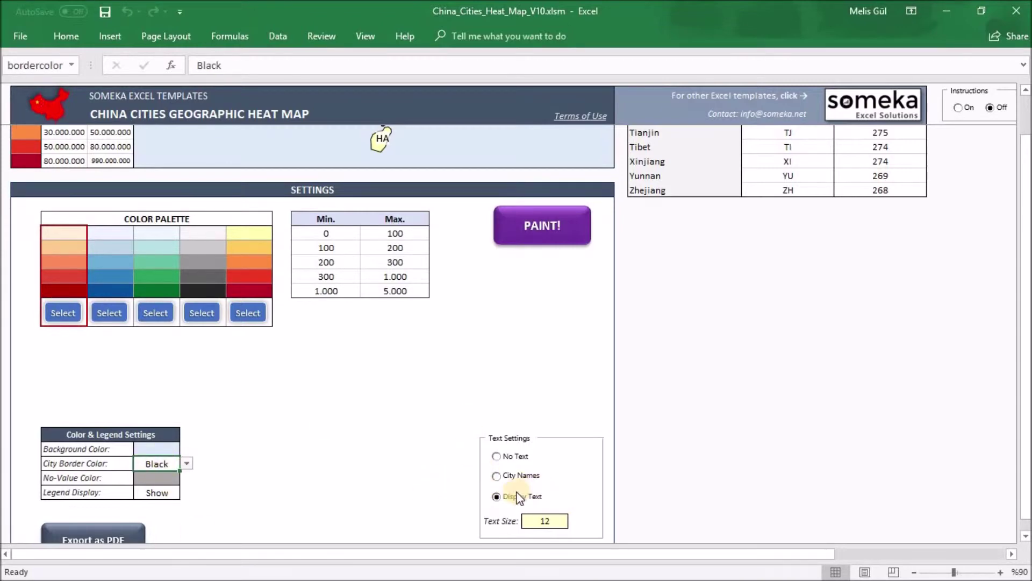
click(552, 210)
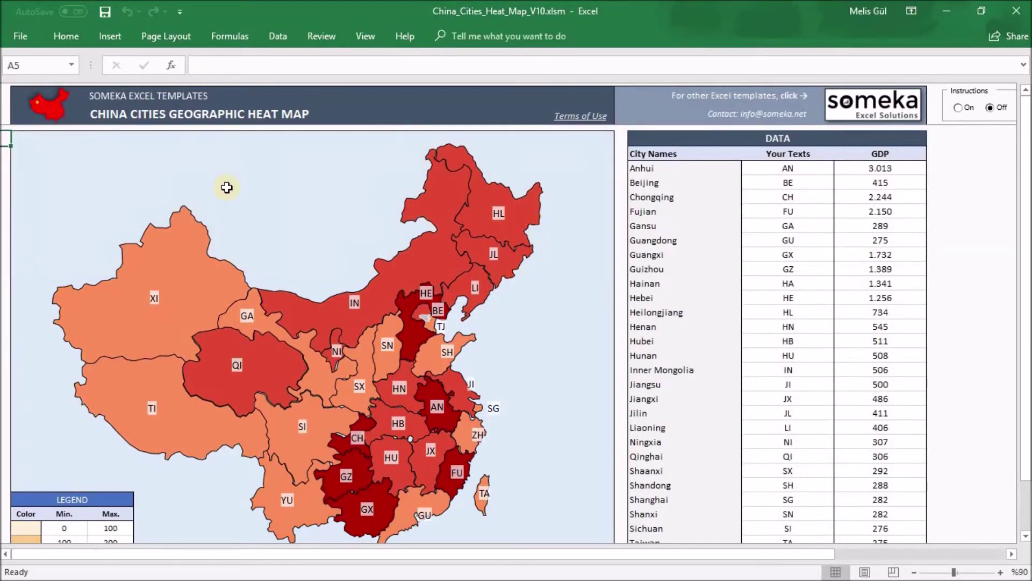
click(914, 573)
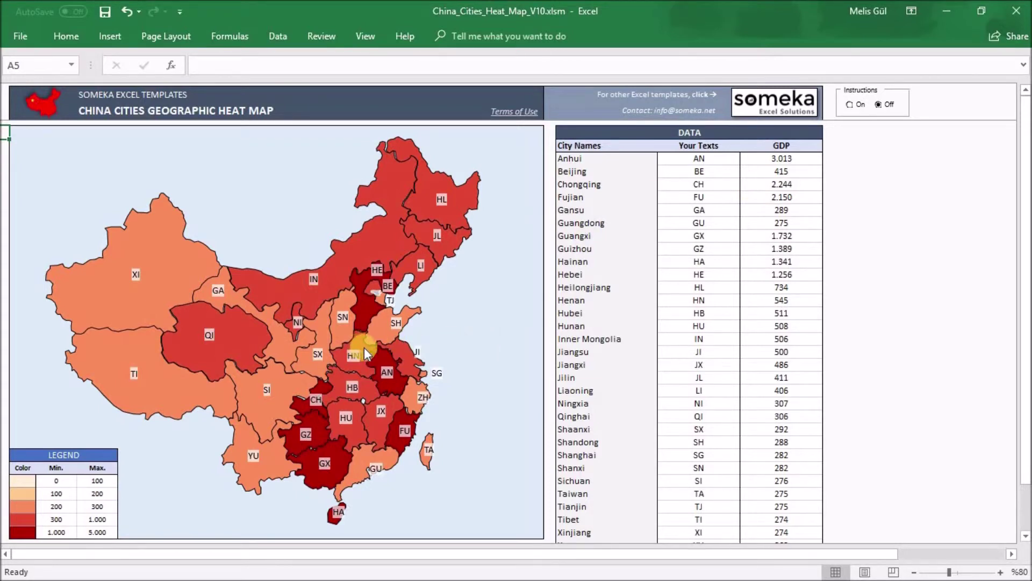
scroll(364, 349, down, 8)
scroll(362, 373, down, 2)
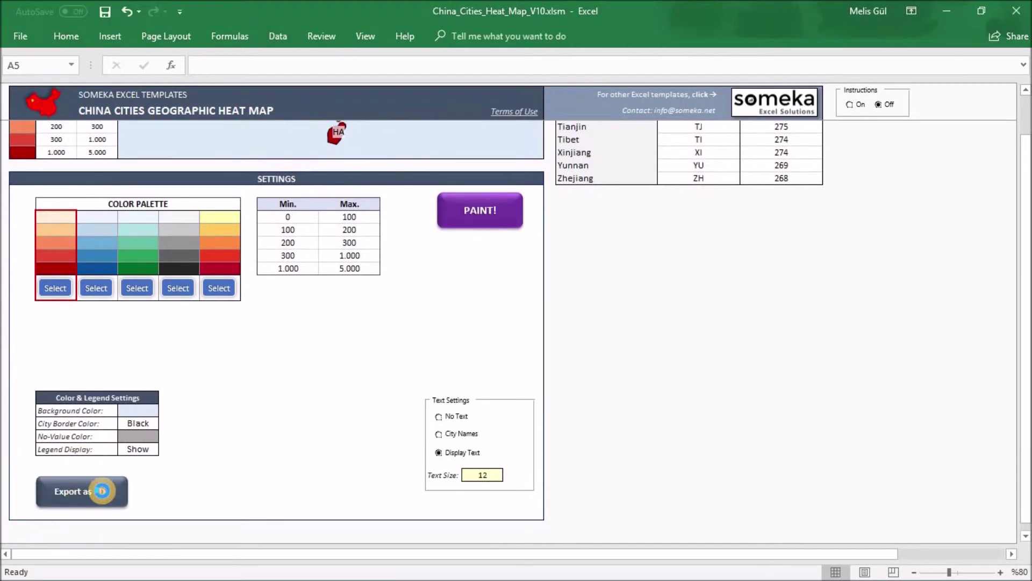
Export the map as China_Cities_Heat_Map_V10.pdf, review it in Acrobat Reader, then close it
click(102, 491)
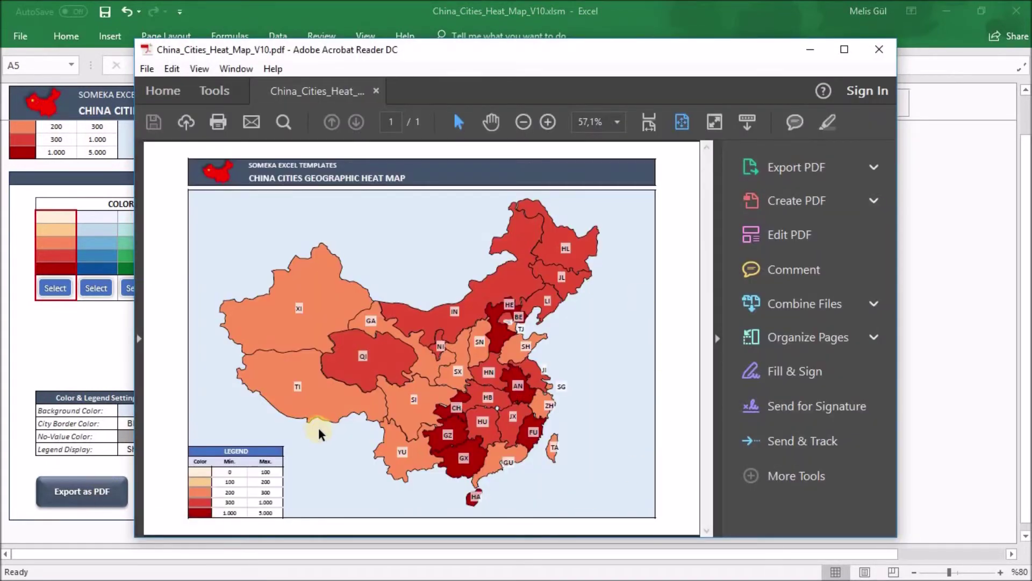
click(890, 51)
click(1026, 144)
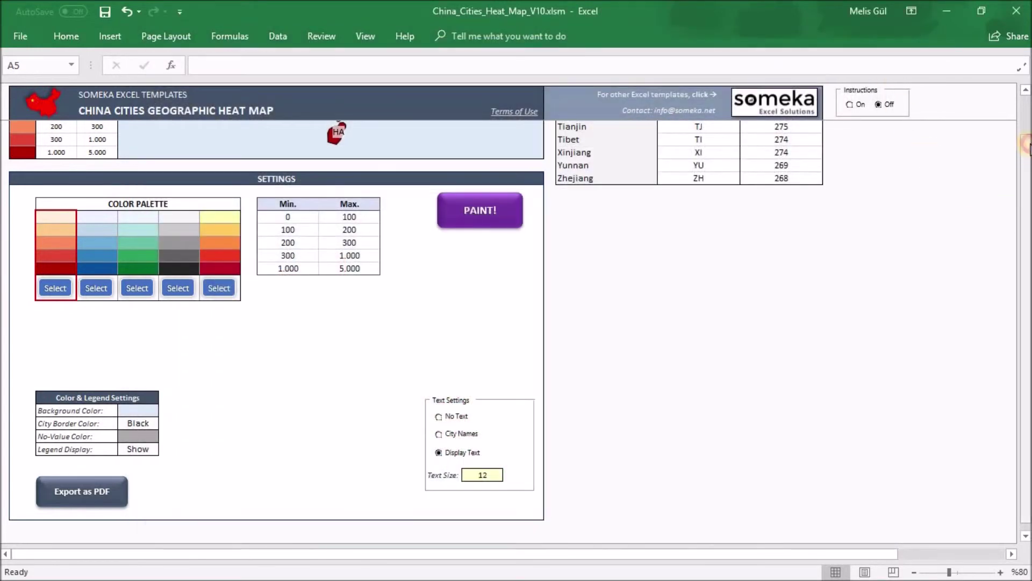
Unprotect the heat map sheet from the Review tab using the sheet password
scroll(1027, 160, up, 10)
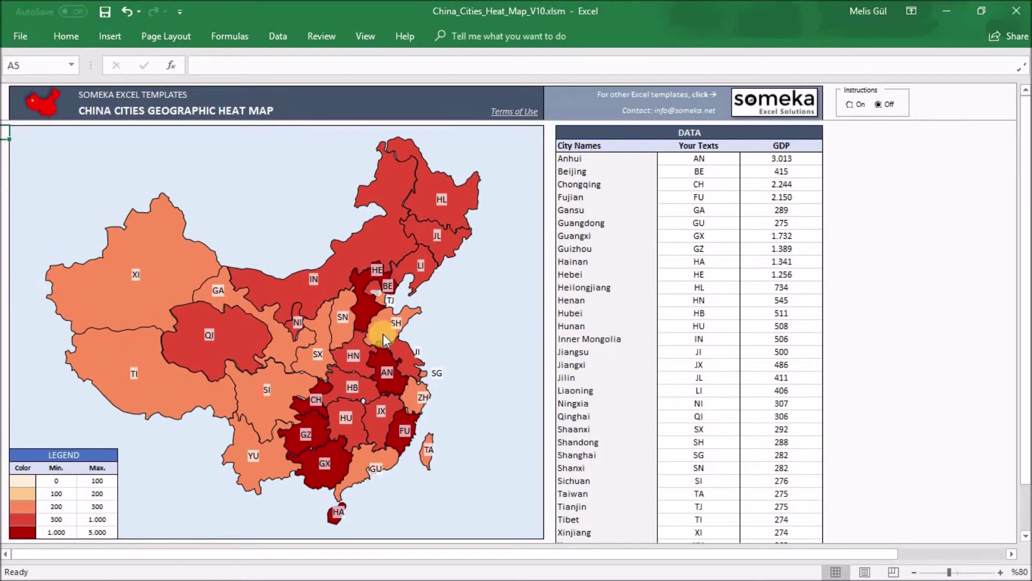
click(312, 38)
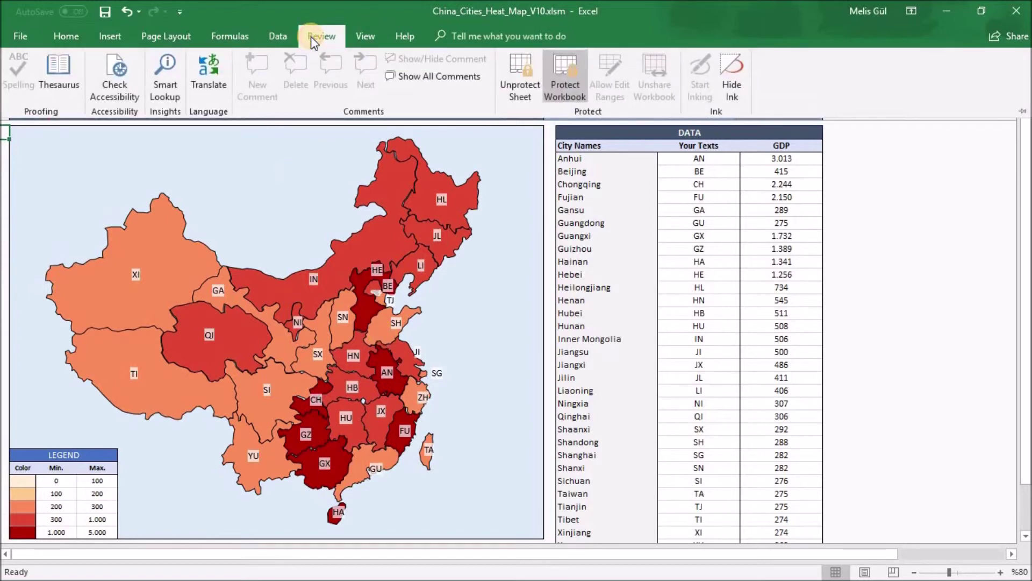
click(514, 80)
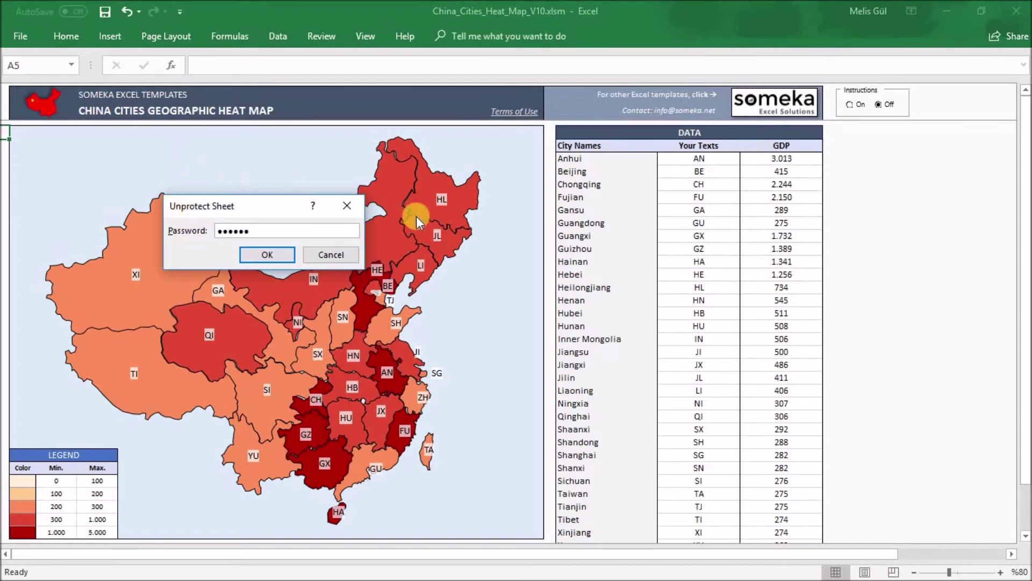
key(Return)
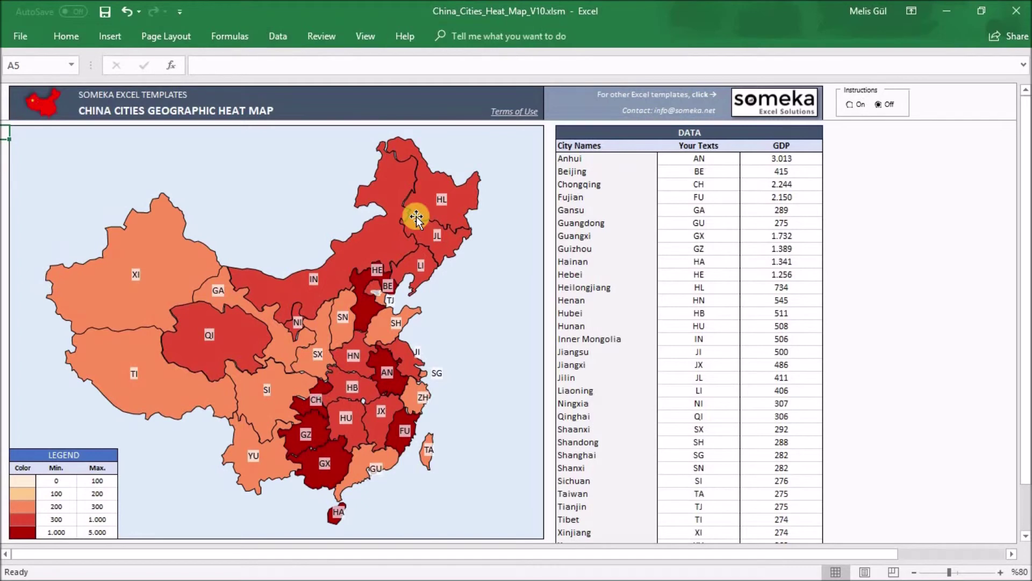
Move the Xinjiang shape to the top-left, enlarge it, and fill it light blue
mouse_move(150, 275)
mouse_down()
mouse_move(113, 202)
mouse_move(113, 214)
mouse_up()
drag(184, 269, 220, 300)
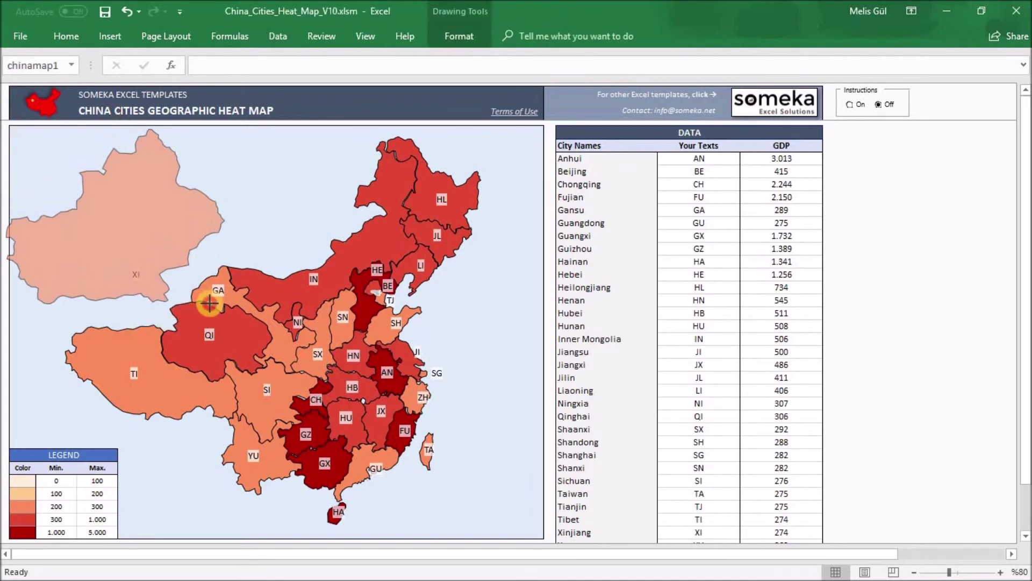
key(alt+h)
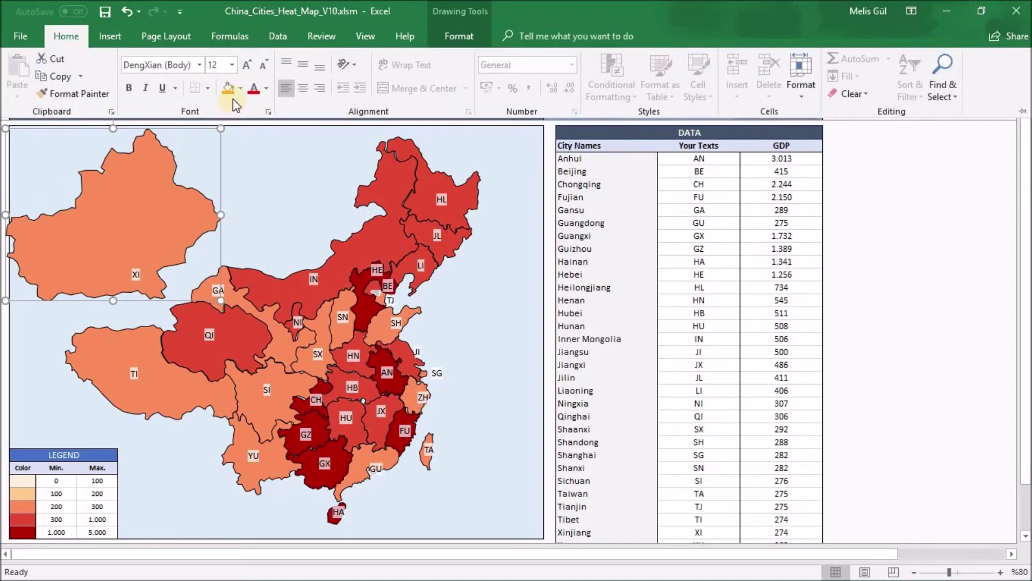
click(240, 88)
click(307, 224)
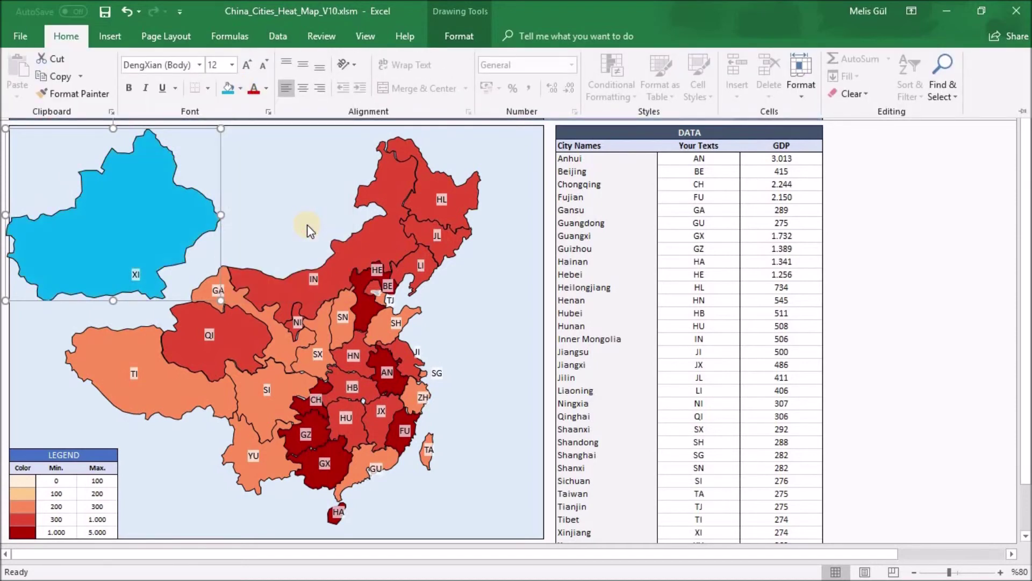